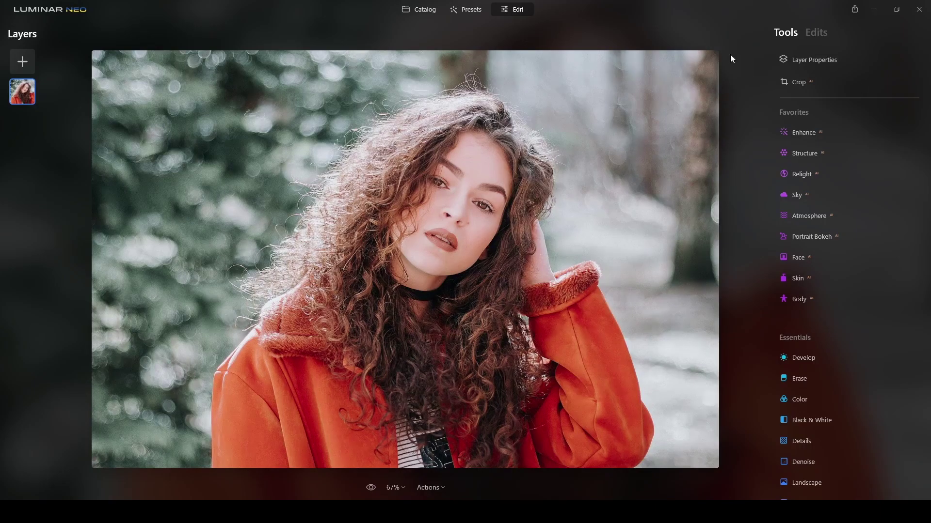
Apply a Portrait Background mask to the portrait layer from its Masking tab
{"action": "left_click", "coordinate": [808, 60]}
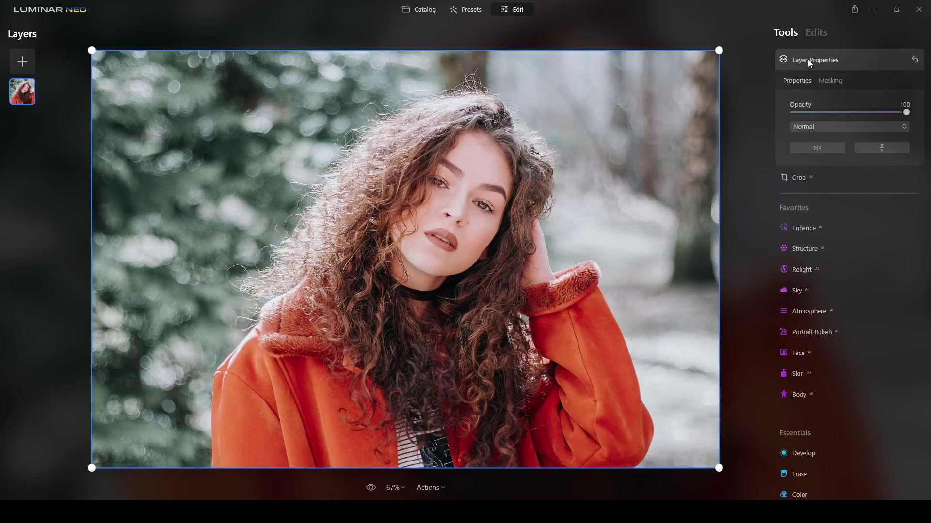
{"action": "left_click", "coordinate": [831, 81]}
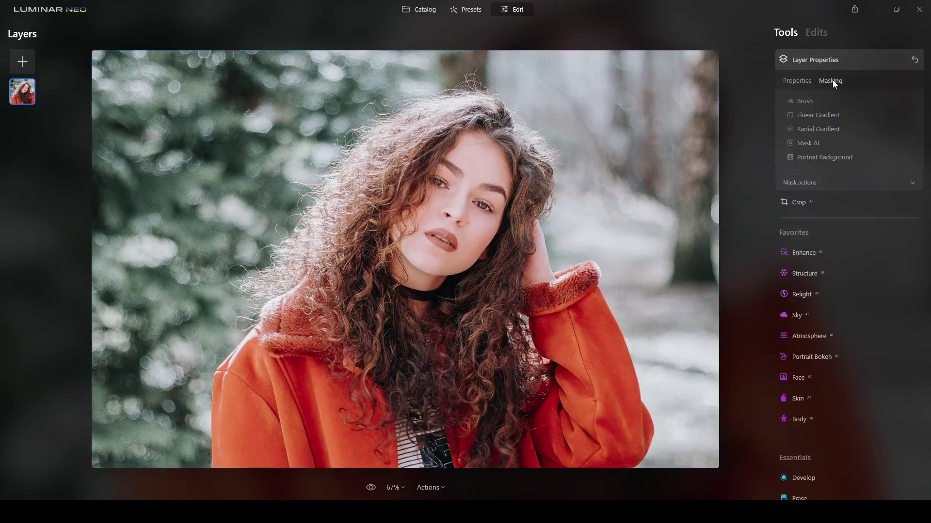
{"action": "left_click", "coordinate": [846, 158]}
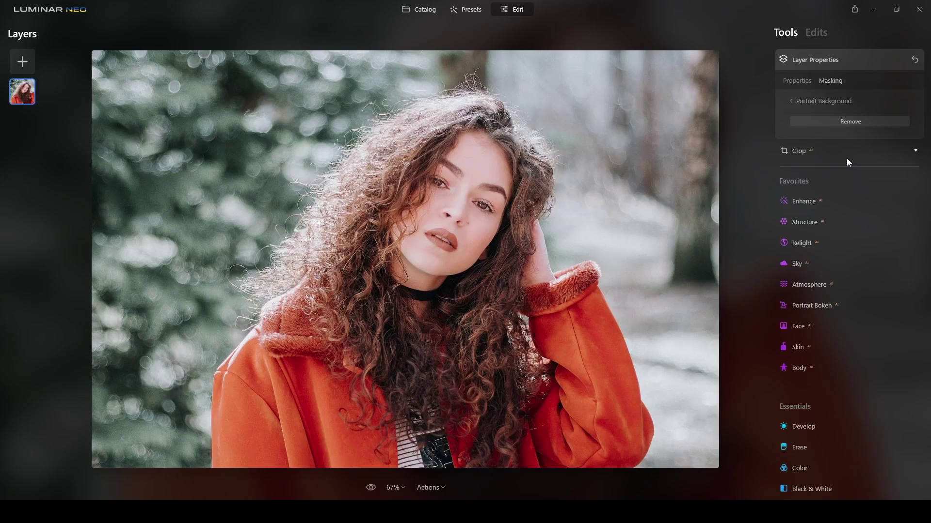
Remove the portrait's background, leaving the woman on a transparent checkerboard
{"action": "left_click", "coordinate": [864, 125]}
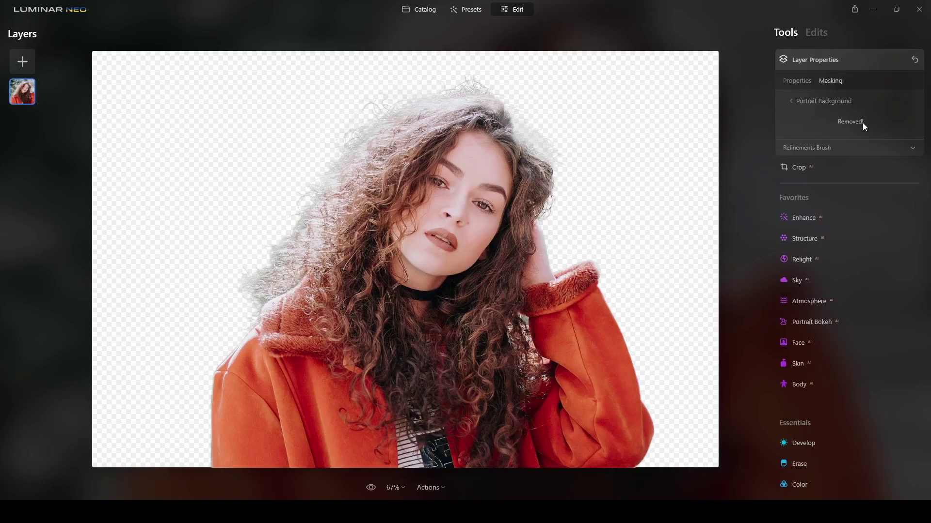
{"action": "scroll", "coordinate": [412, 133], "scroll_direction": "up", "scroll_amount": 1}
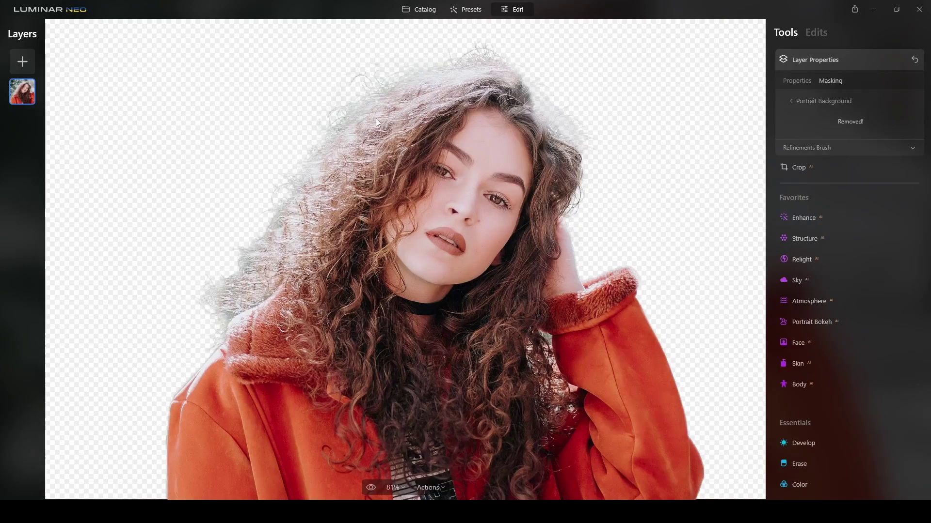
{"action": "scroll", "coordinate": [343, 132], "scroll_direction": "down", "scroll_amount": 1}
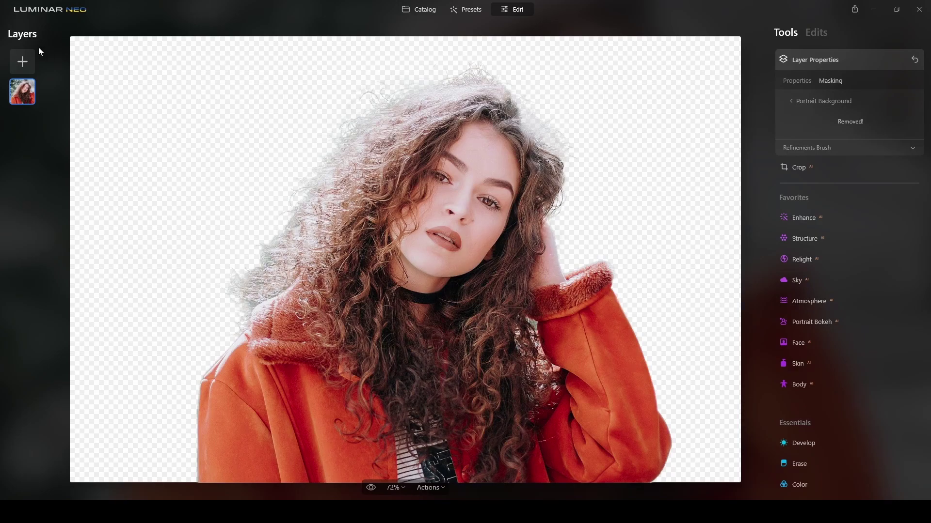
Add the snowy branches photo from My Images as a new layer
{"action": "left_click", "coordinate": [22, 62]}
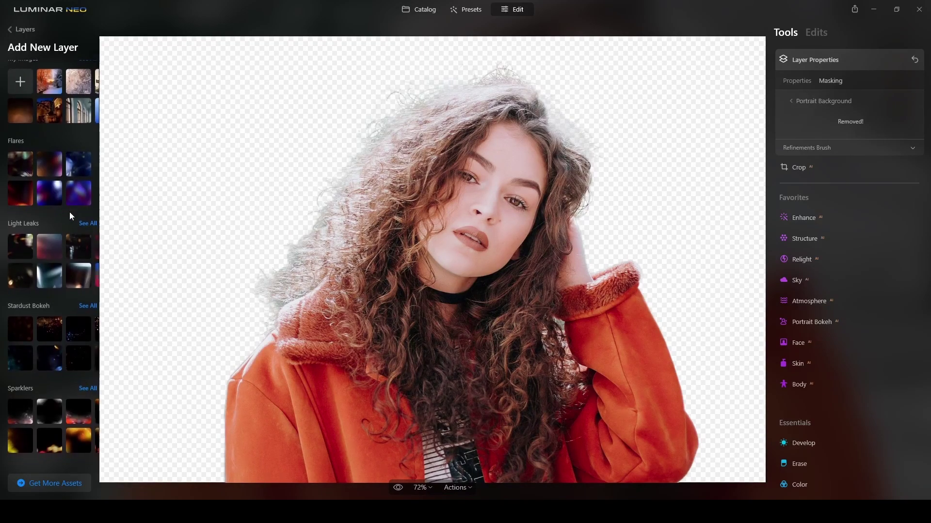
{"action": "mouse_move", "coordinate": [68, 87]}
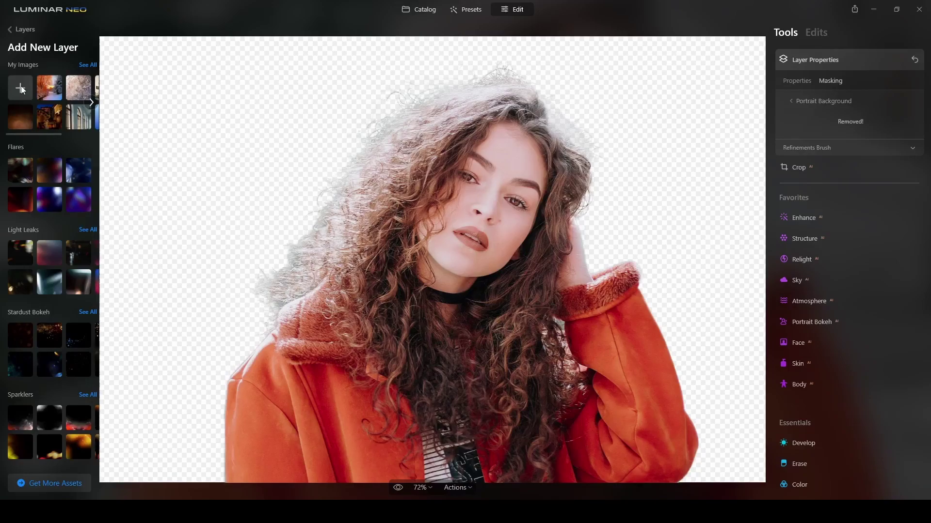
{"action": "left_click", "coordinate": [93, 108]}
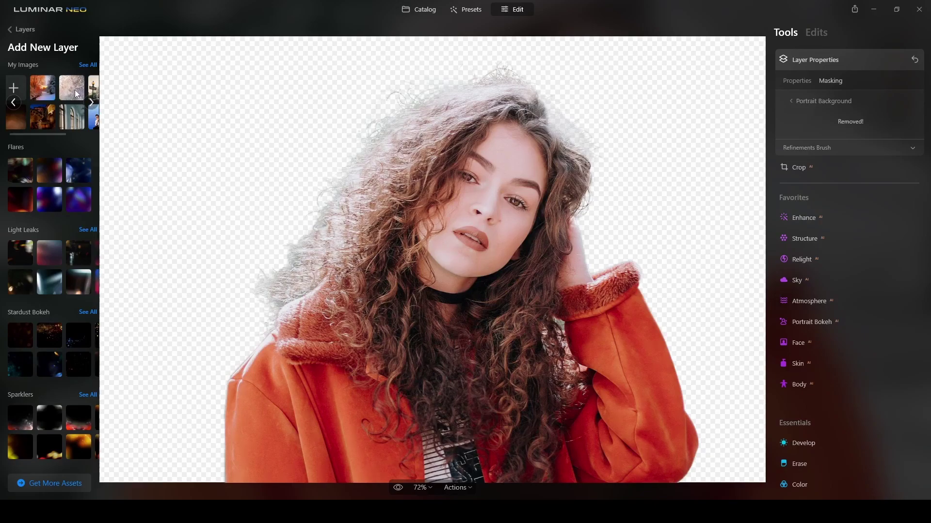
{"action": "left_click", "coordinate": [74, 89]}
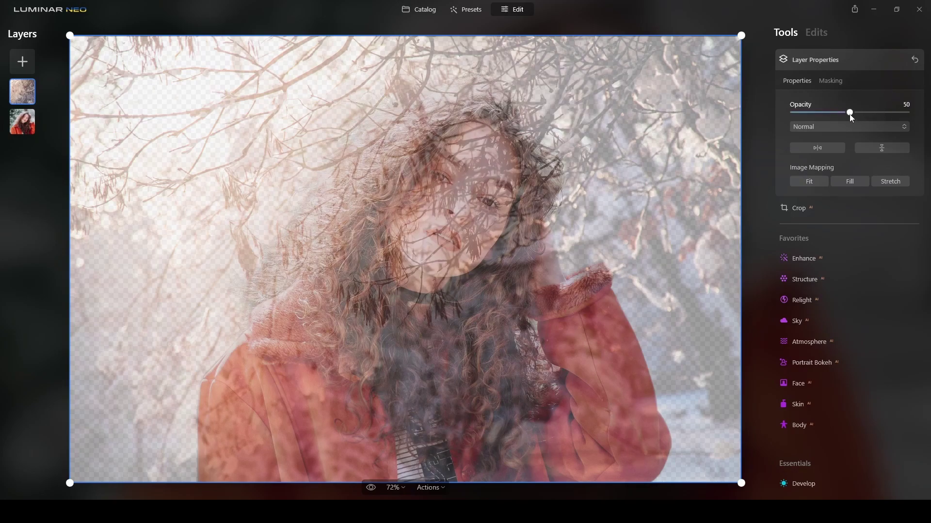
Set the snowy layer's opacity to 100 and move the portrait layer above it
{"action": "left_click_drag", "start_coordinate": [851, 115], "coordinate": [921, 116]}
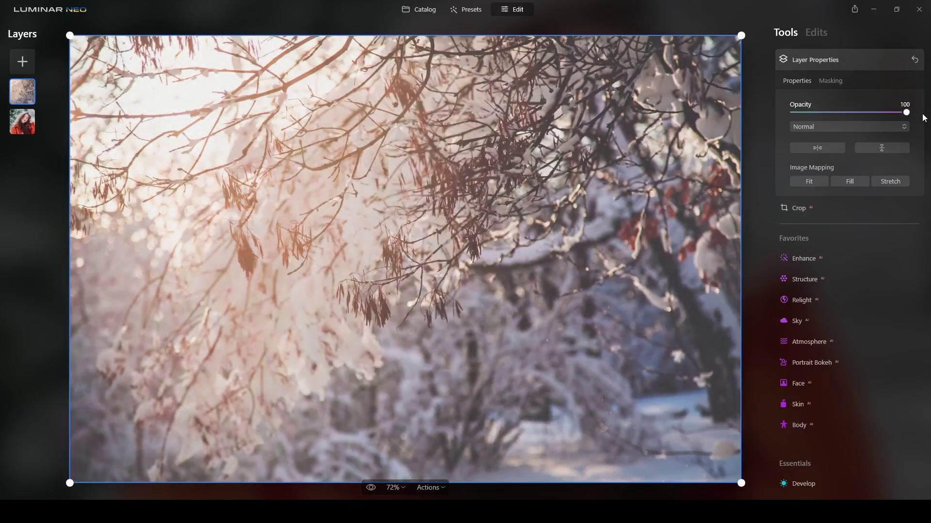
{"action": "left_click", "coordinate": [23, 127]}
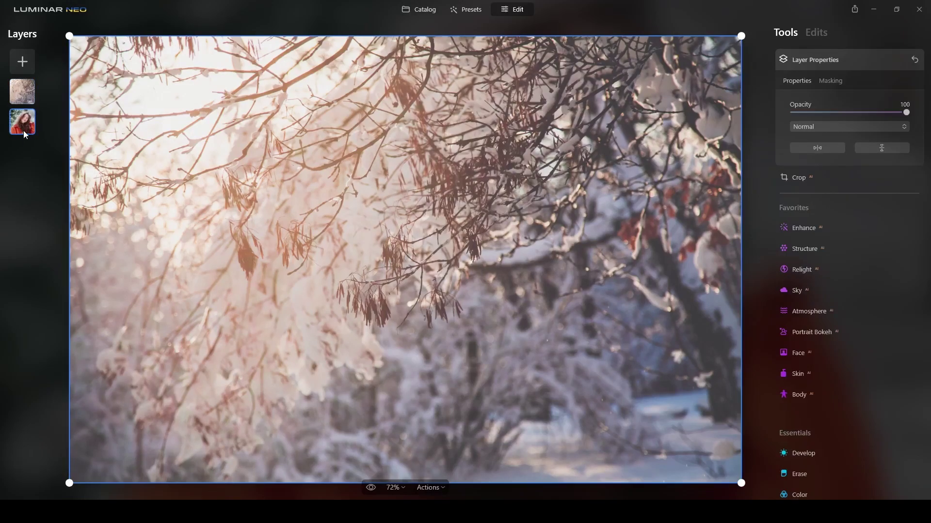
{"action": "left_click_drag", "start_coordinate": [23, 98], "coordinate": [23, 98]}
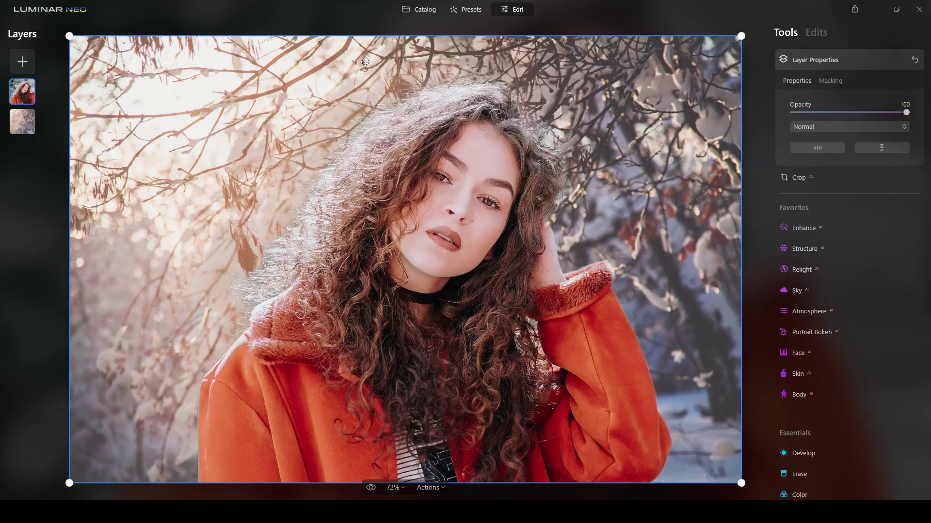
In Develop, set the portrait to Temperature -16, Tint 27, Saturation -20, Highlights -16, Exposure -0.34
{"action": "scroll", "coordinate": [838, 288], "scroll_direction": "down", "scroll_amount": 5}
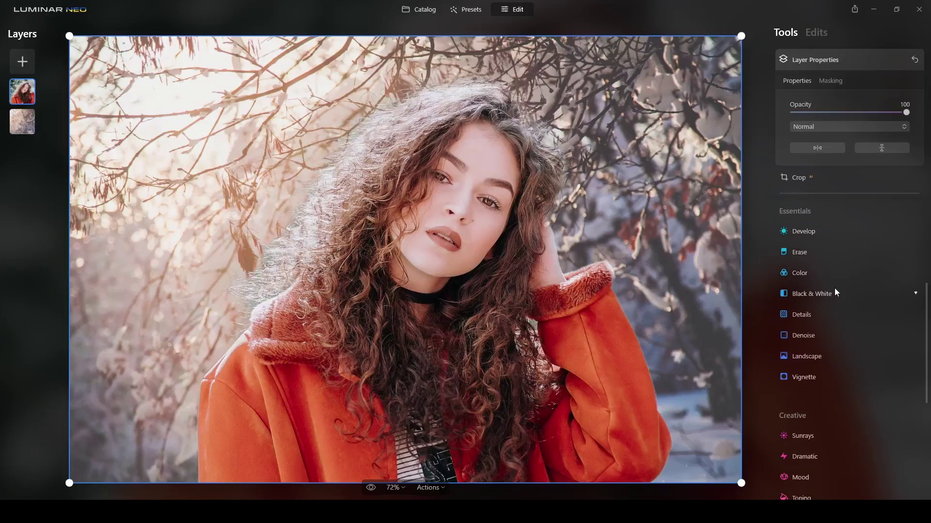
{"action": "scroll", "coordinate": [806, 225], "scroll_direction": "up", "scroll_amount": 2}
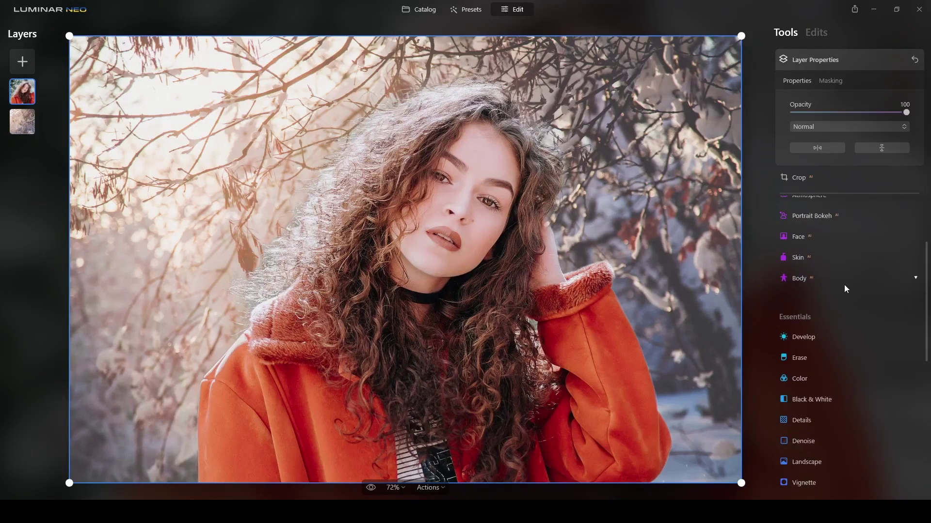
{"action": "left_click", "coordinate": [816, 336]}
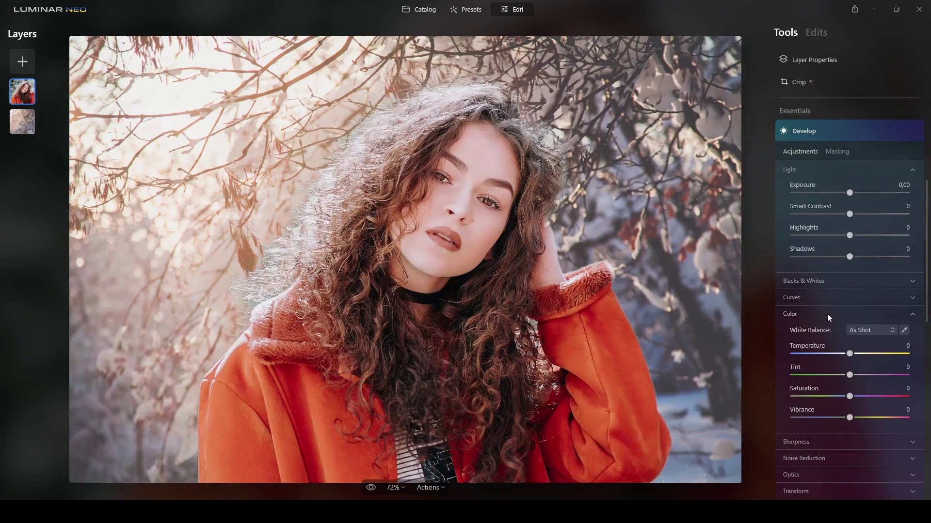
{"action": "scroll", "coordinate": [809, 325], "scroll_direction": "down", "scroll_amount": 2}
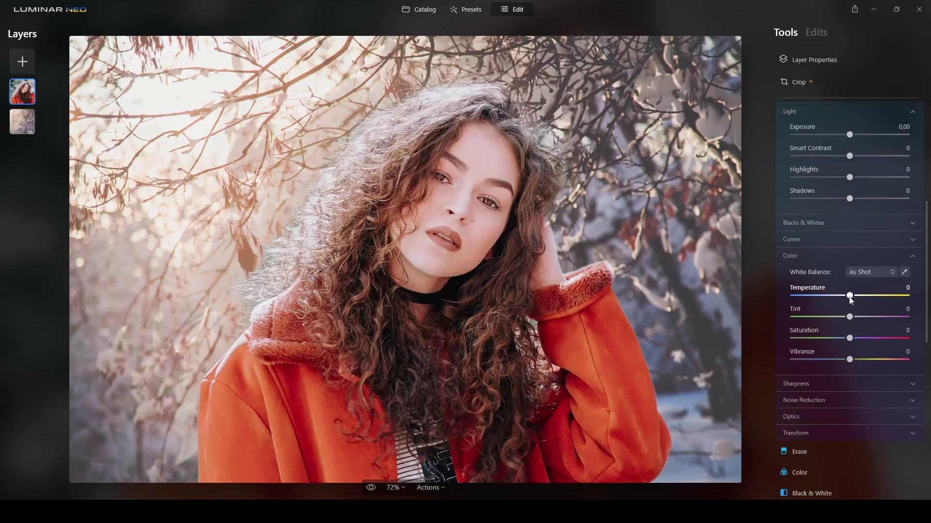
{"action": "left_click_drag", "start_coordinate": [849, 297], "coordinate": [840, 297]}
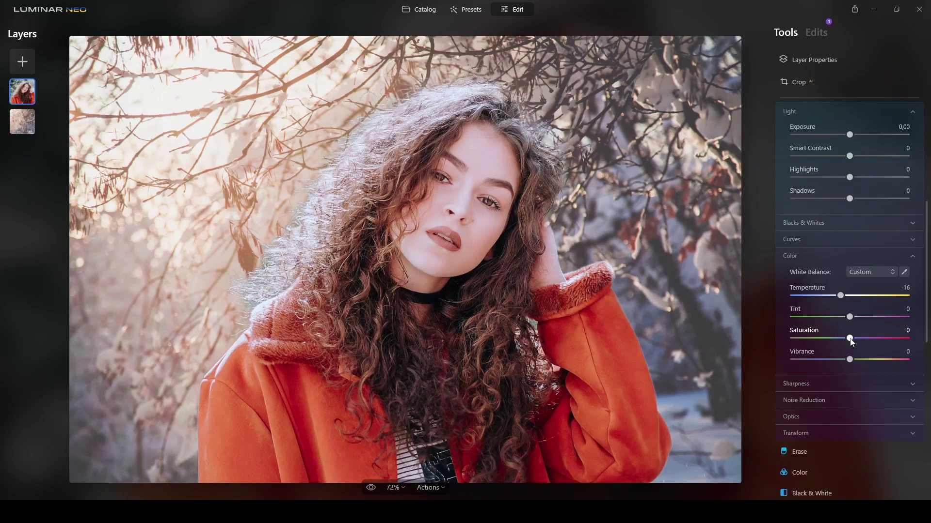
{"action": "left_click_drag", "start_coordinate": [849, 318], "coordinate": [865, 319]}
{"action": "left_click_drag", "start_coordinate": [851, 338], "coordinate": [836, 340]}
{"action": "left_click_drag", "start_coordinate": [849, 177], "coordinate": [840, 178]}
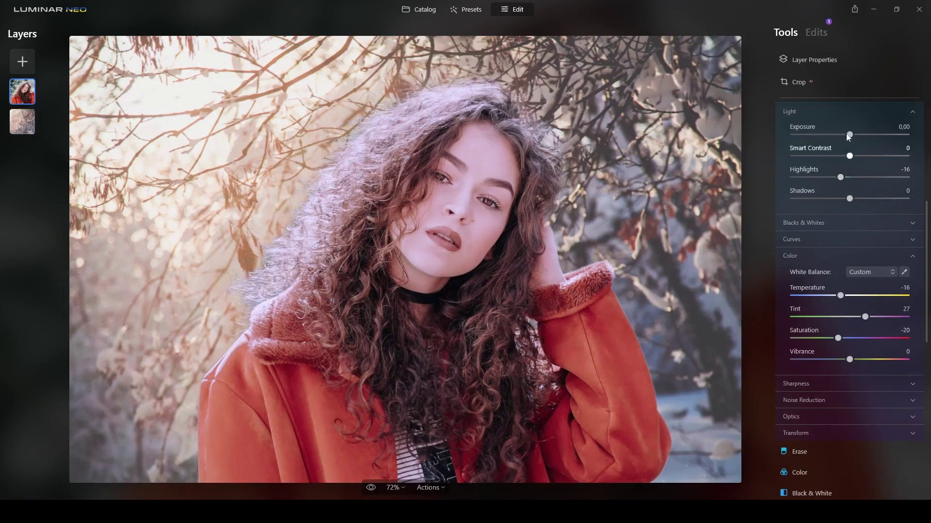
{"action": "left_click_drag", "start_coordinate": [849, 136], "coordinate": [844, 138]}
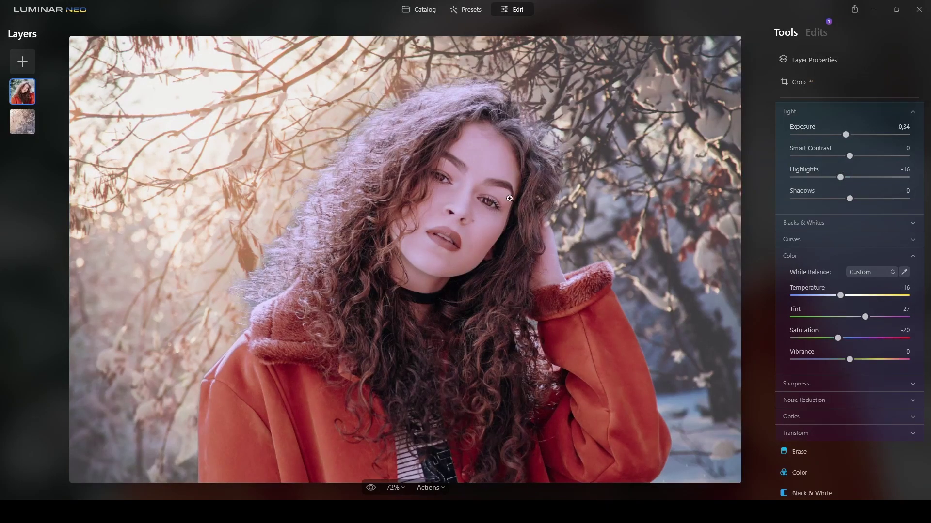
Zoom out and retune the portrait to Temperature 2, Tint 6 and Vibrance 15, collapsing Light
{"action": "key", "text": "ctrl+minus"}
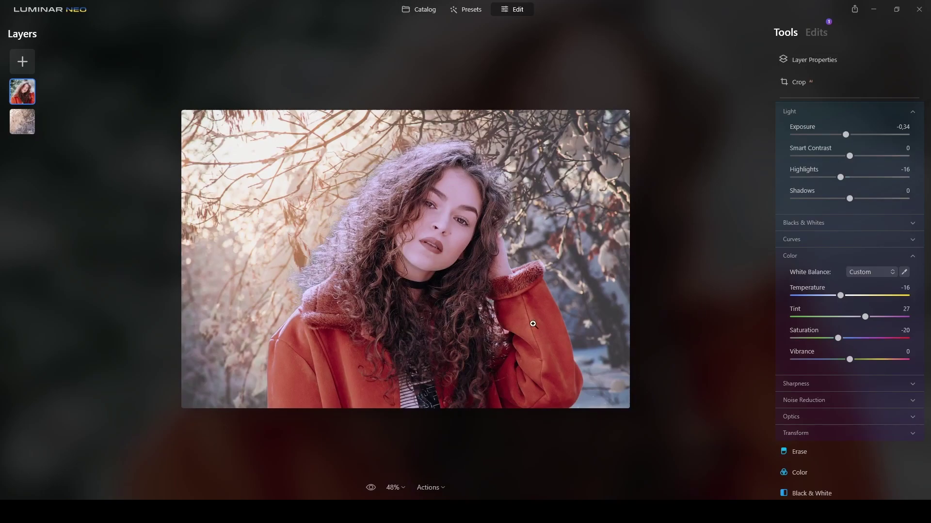
{"action": "left_click_drag", "start_coordinate": [841, 297], "coordinate": [852, 300]}
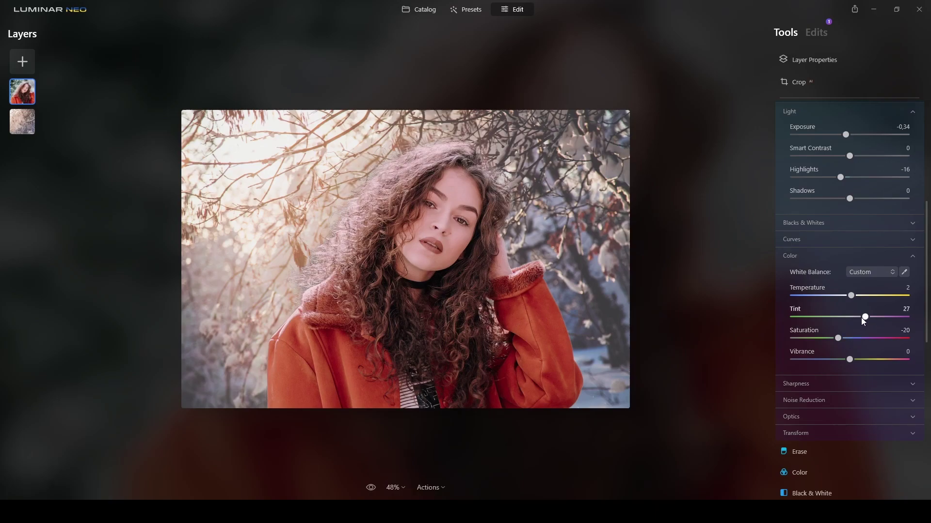
{"action": "left_click_drag", "start_coordinate": [865, 317], "coordinate": [852, 320]}
{"action": "mouse_move", "coordinate": [849, 360]}
{"action": "left_mouse_down"}
{"action": "mouse_move", "coordinate": [830, 365]}
{"action": "mouse_move", "coordinate": [858, 365]}
{"action": "left_mouse_up"}
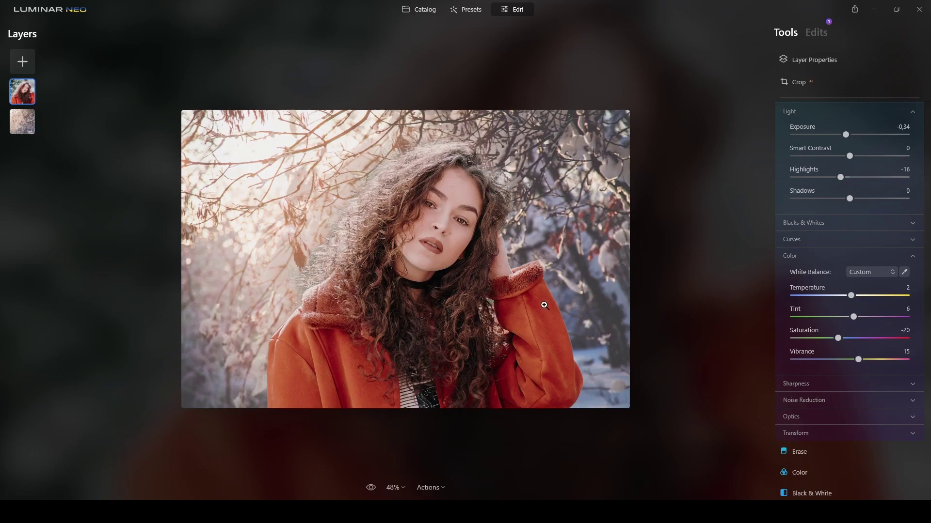
{"action": "left_click", "coordinate": [853, 111]}
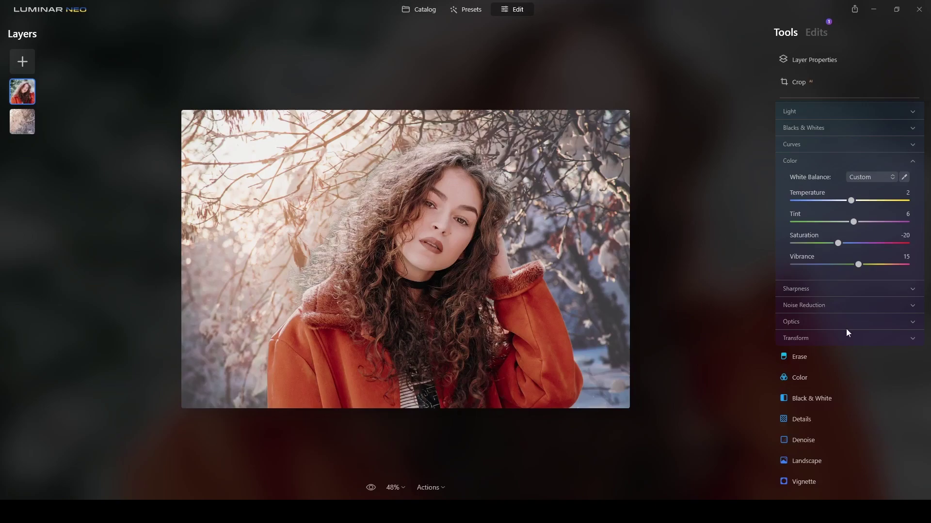
Cool the snowy branches layer in Develop Color to Temperature -20 and Tint -23
{"action": "left_click", "coordinate": [23, 121]}
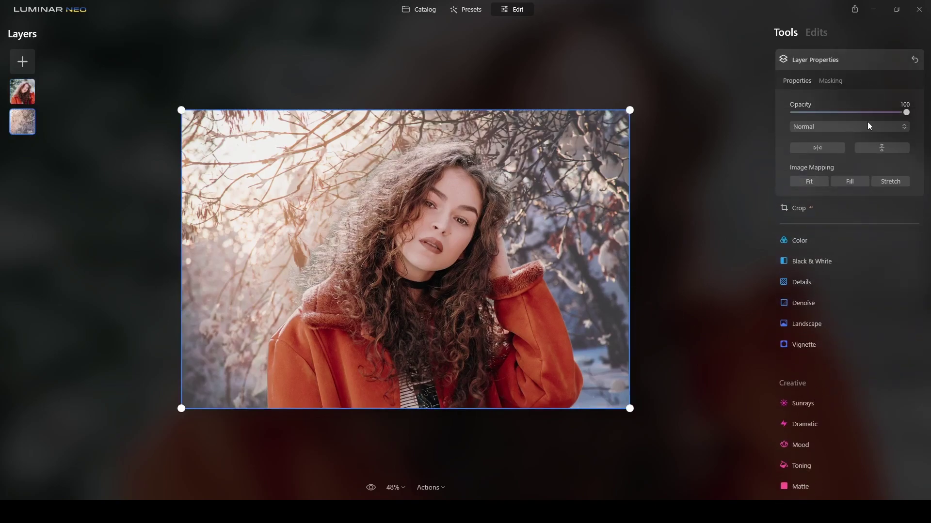
{"action": "scroll", "coordinate": [820, 261], "scroll_direction": "up", "scroll_amount": 3}
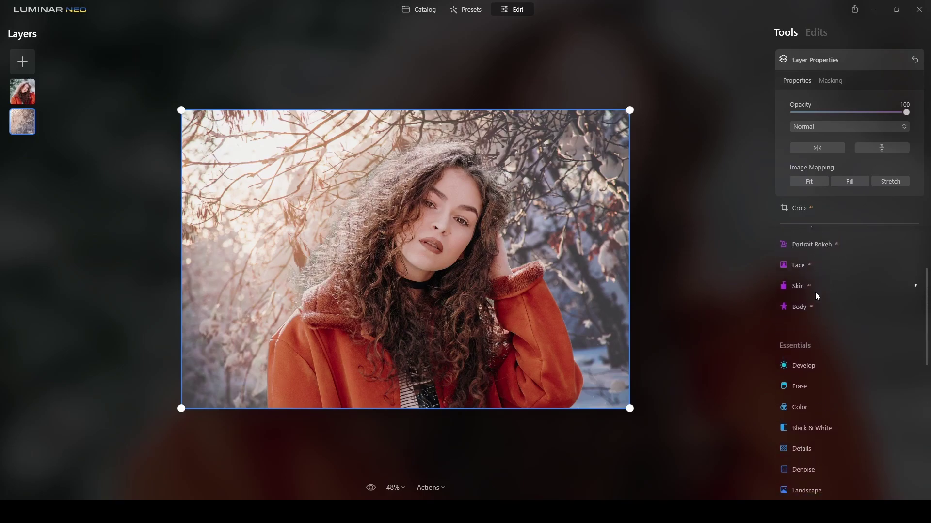
{"action": "left_click", "coordinate": [809, 316]}
{"action": "left_click", "coordinate": [830, 280]}
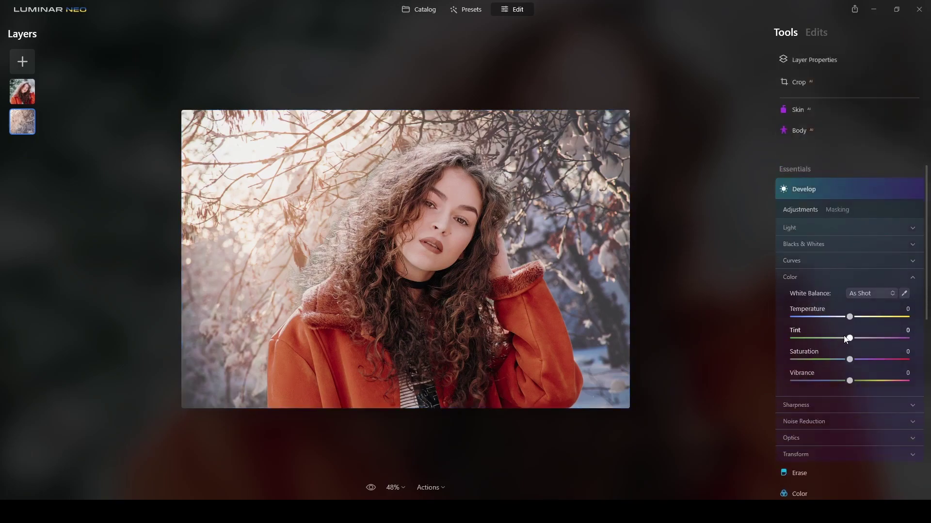
{"action": "left_click_drag", "start_coordinate": [849, 316], "coordinate": [835, 343]}
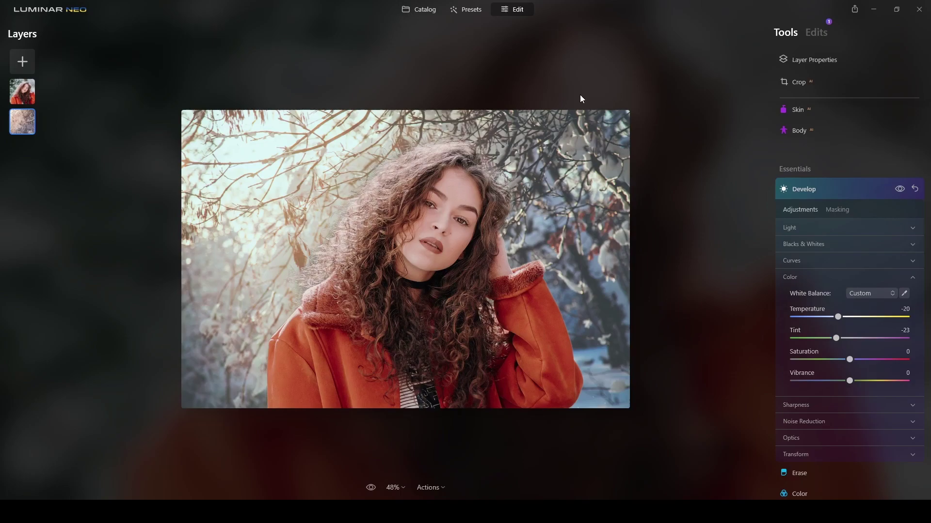
Export the composite to a folder as a TIFF named ChangeBackGround1
{"action": "left_click", "coordinate": [854, 9]}
{"action": "left_click", "coordinate": [827, 68]}
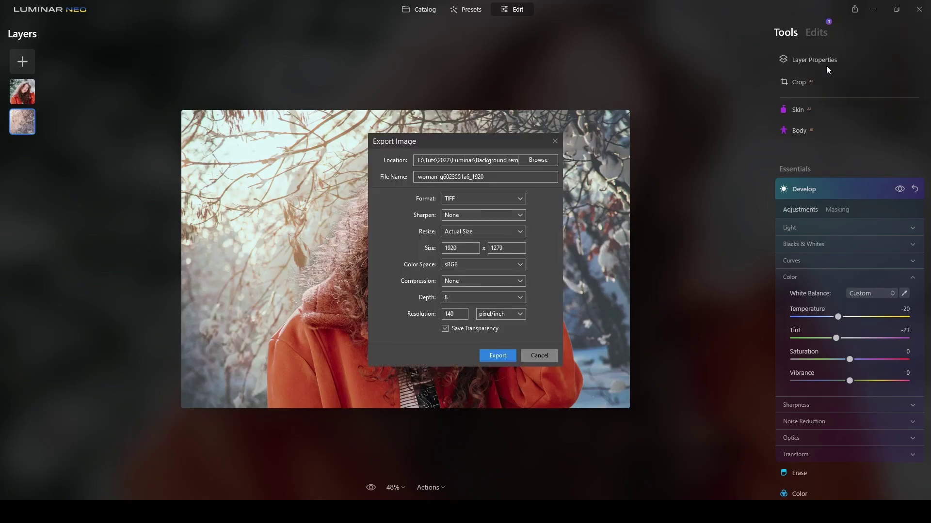
{"action": "left_click_drag", "start_coordinate": [488, 178], "coordinate": [352, 177]}
{"action": "type", "text": "ChangeBackGround1"}
{"action": "key", "text": "Return"}
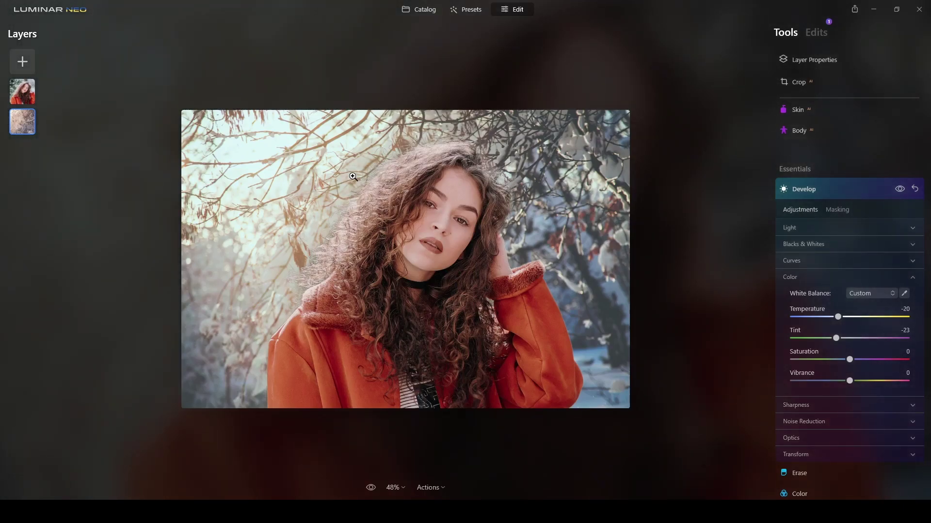
Open the exported ChangeBackGround1.tif from the Catalog in Edit
{"action": "left_click", "coordinate": [406, 11]}
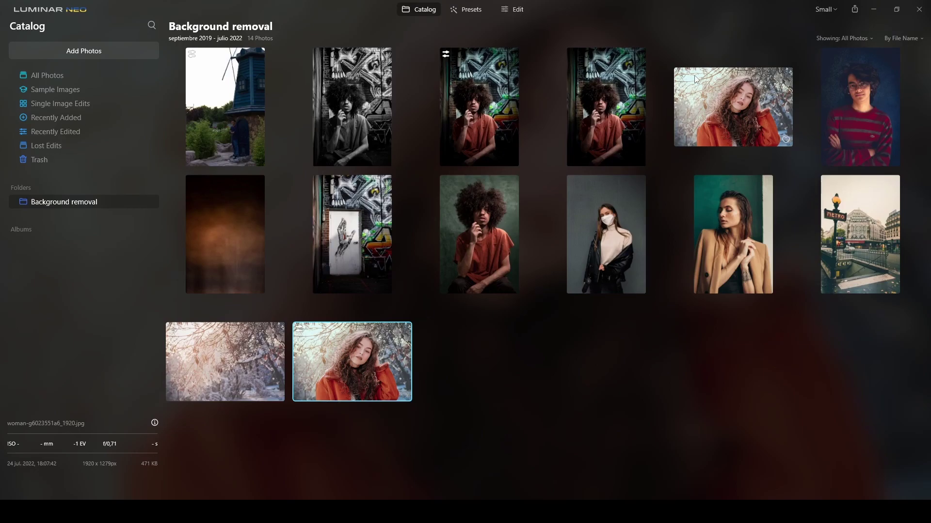
{"action": "left_click", "coordinate": [719, 110]}
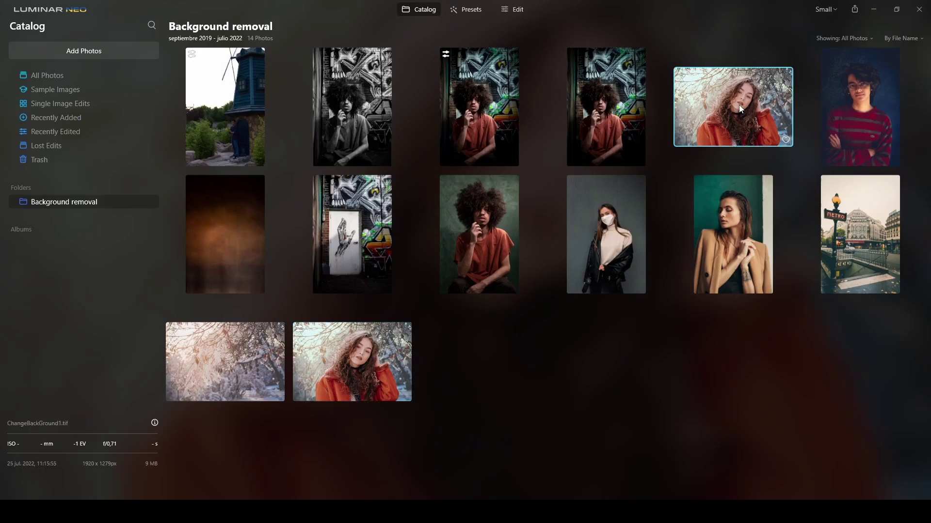
{"action": "left_click", "coordinate": [513, 10]}
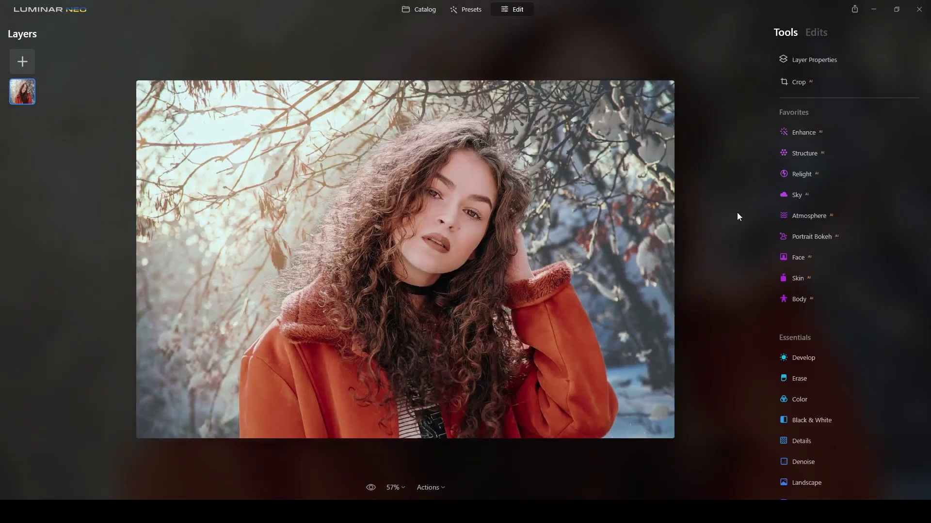
Add a Vignette with Amount -88, Size 33 and Feather 40, then lighten it slightly
{"action": "scroll", "coordinate": [805, 385], "scroll_direction": "down", "scroll_amount": 1}
{"action": "scroll", "coordinate": [806, 393], "scroll_direction": "down", "scroll_amount": 2}
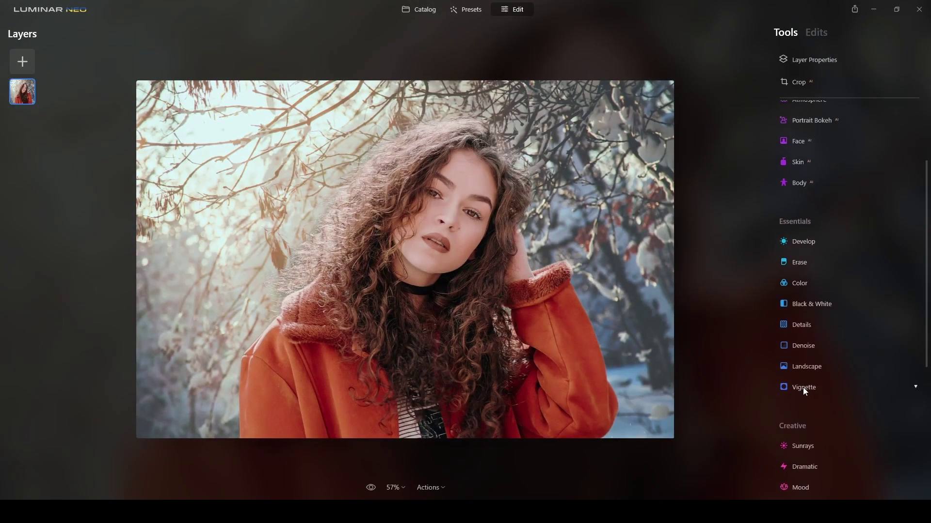
{"action": "left_click", "coordinate": [802, 388]}
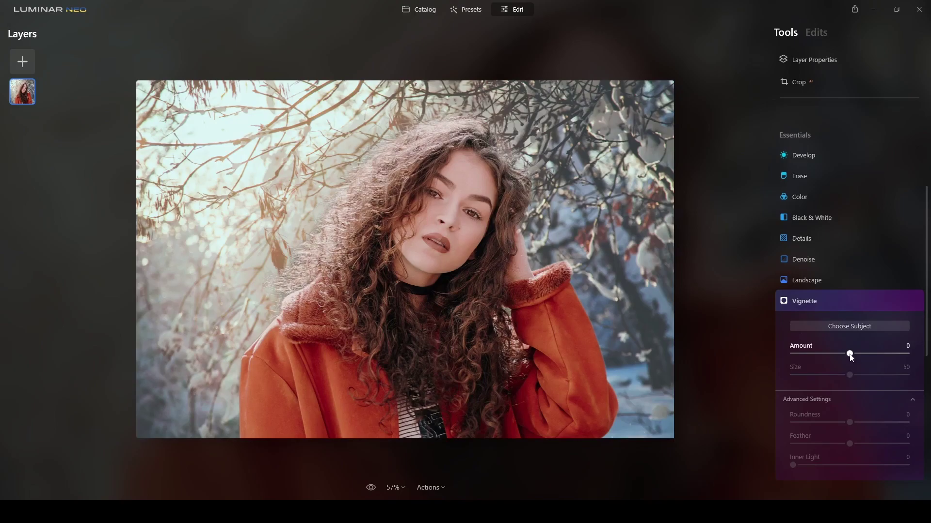
{"action": "left_click_drag", "start_coordinate": [850, 355], "coordinate": [800, 359]}
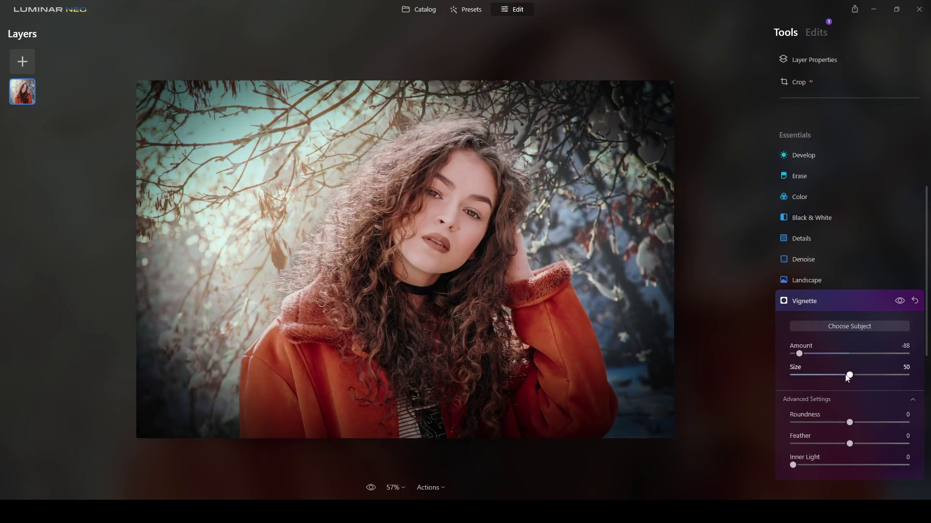
{"action": "left_click_drag", "start_coordinate": [849, 376], "coordinate": [830, 380]}
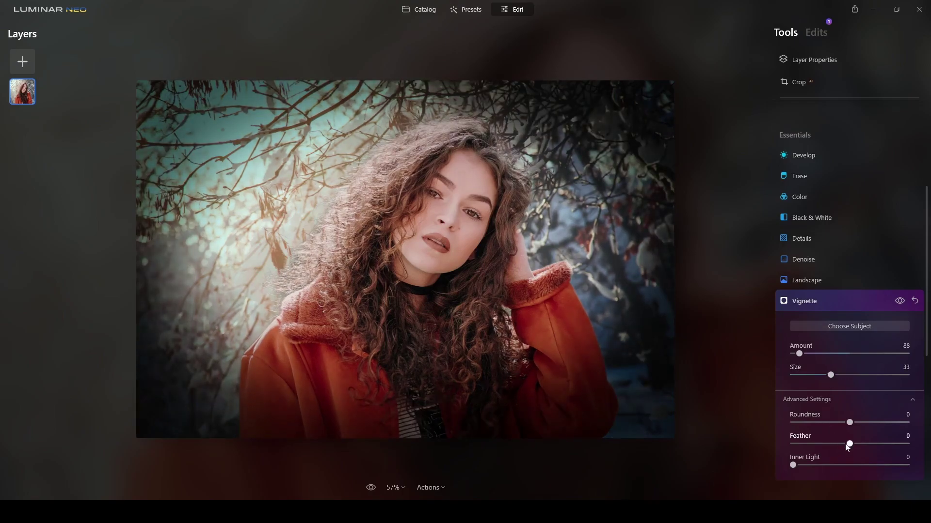
{"action": "left_click", "coordinate": [873, 444]}
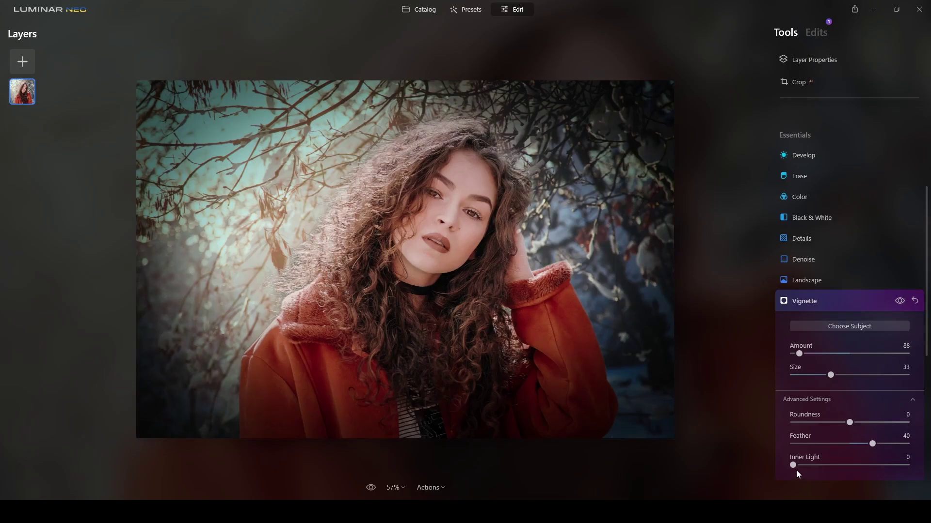
{"action": "scroll", "coordinate": [613, 276], "scroll_direction": "down", "scroll_amount": 2}
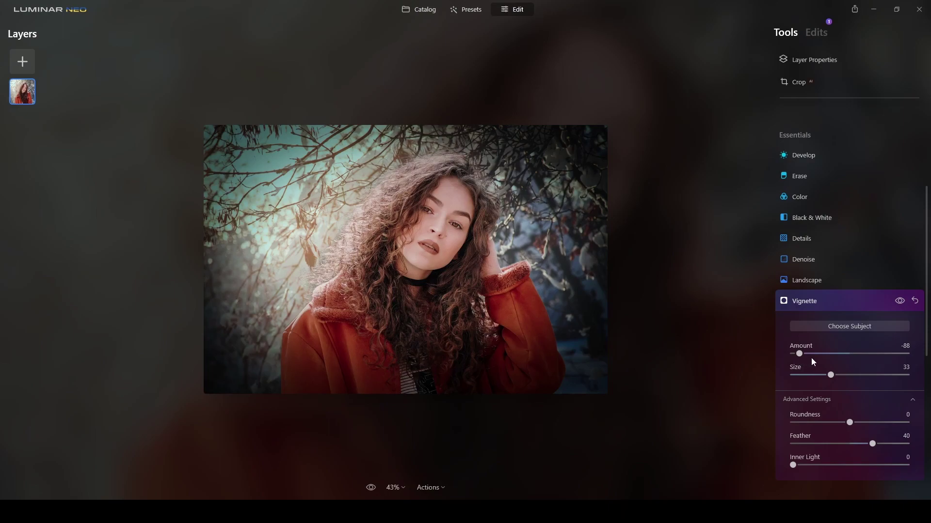
{"action": "left_click_drag", "start_coordinate": [799, 354], "coordinate": [807, 354]}
Reset the Vignette tool to its defaults so the photo edges are no longer darkened
{"action": "left_click", "coordinate": [913, 301]}
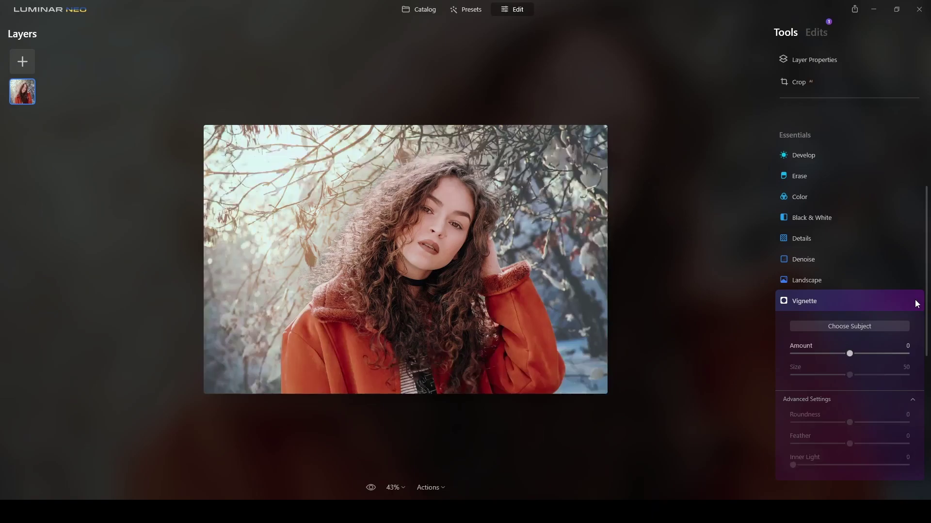
{"action": "scroll", "coordinate": [568, 280], "scroll_direction": "up", "scroll_amount": 1}
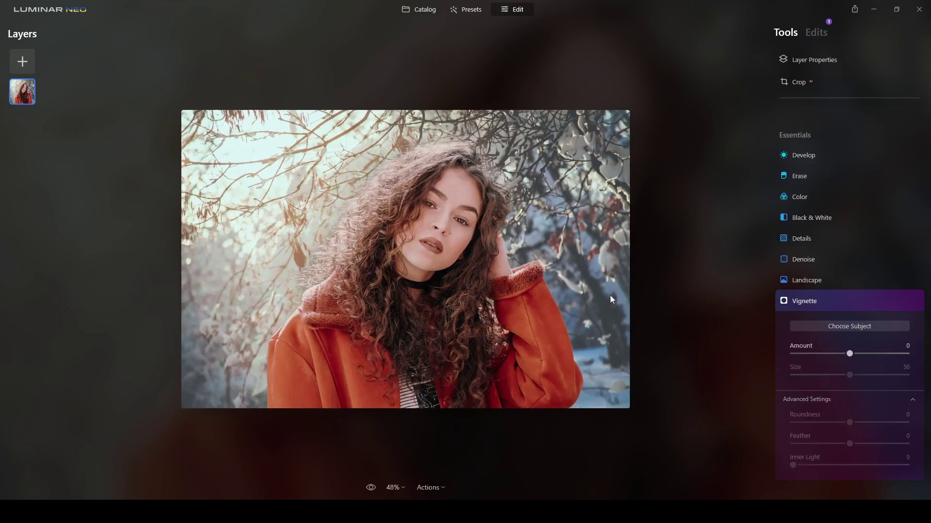
{"action": "scroll", "coordinate": [809, 192], "scroll_direction": "down", "scroll_amount": 2}
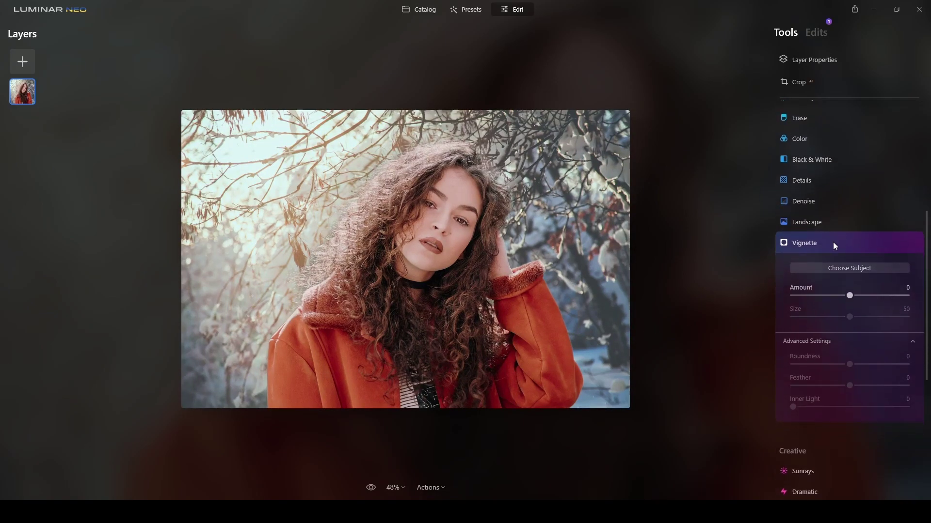
{"action": "scroll", "coordinate": [908, 295], "scroll_direction": "up", "scroll_amount": 3}
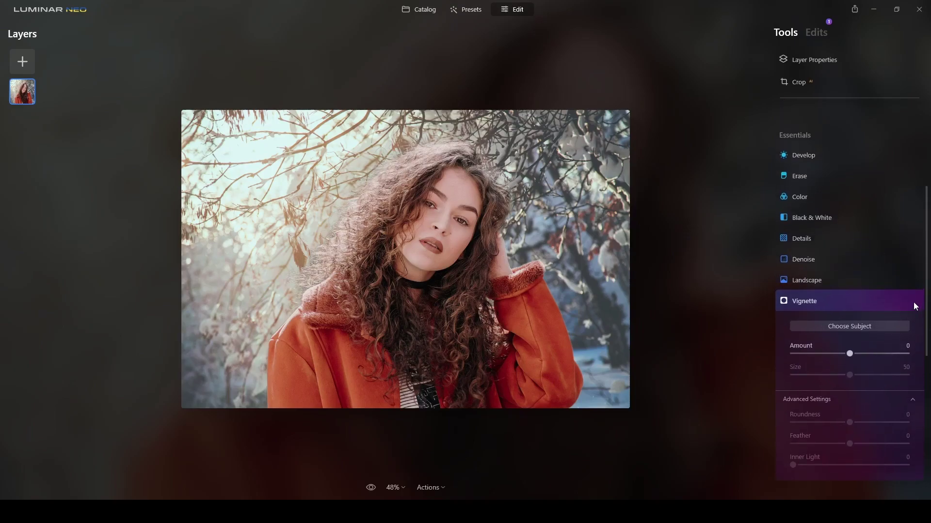
{"action": "scroll", "coordinate": [873, 270], "scroll_direction": "up", "scroll_amount": 5}
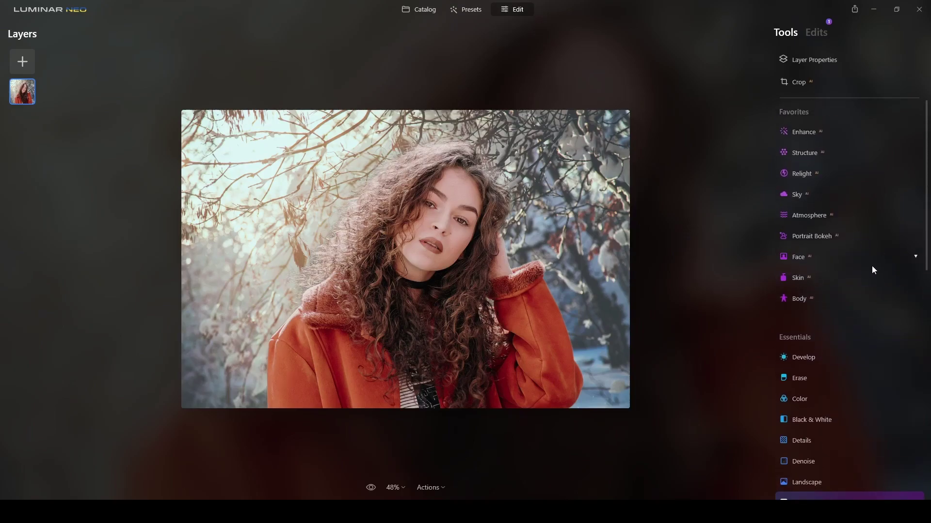
{"action": "scroll", "coordinate": [872, 265], "scroll_direction": "down", "scroll_amount": 5}
{"action": "scroll", "coordinate": [841, 178], "scroll_direction": "down", "scroll_amount": 4}
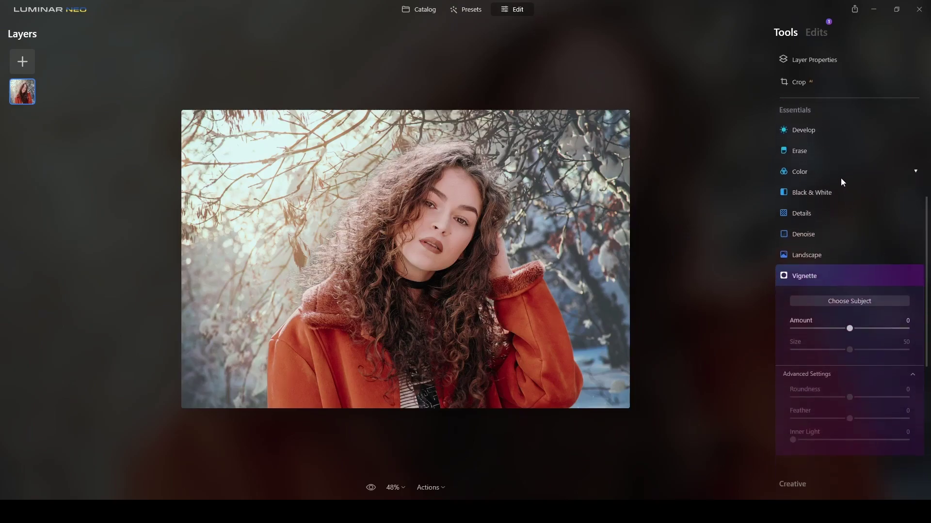
{"action": "scroll", "coordinate": [841, 182], "scroll_direction": "down", "scroll_amount": 6}
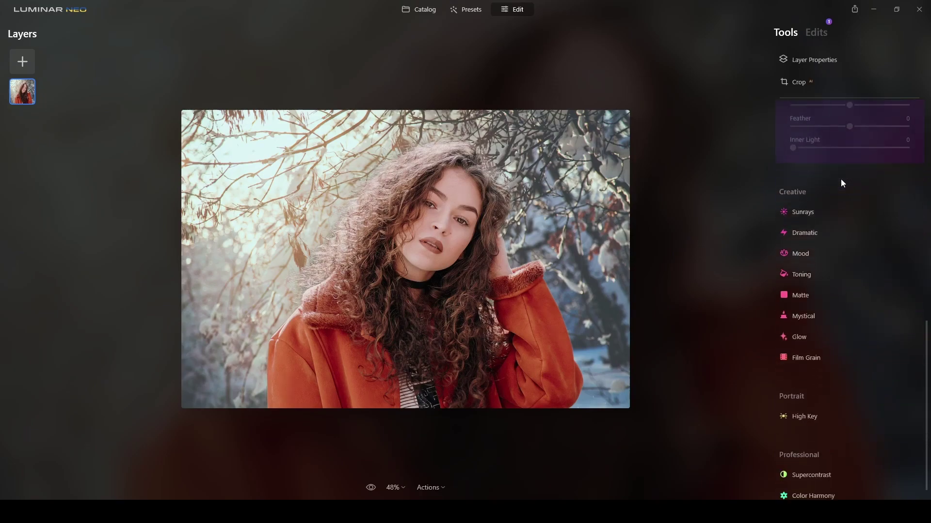
{"action": "scroll", "coordinate": [844, 259], "scroll_direction": "up", "scroll_amount": 9}
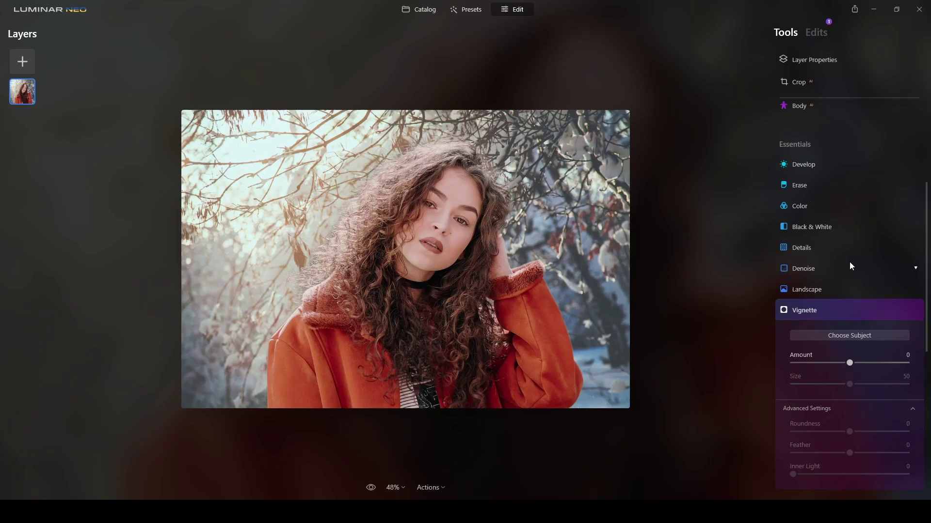
Collapse the Vignette tool and return the Tools panel to the Favorites section
{"action": "left_click", "coordinate": [872, 304]}
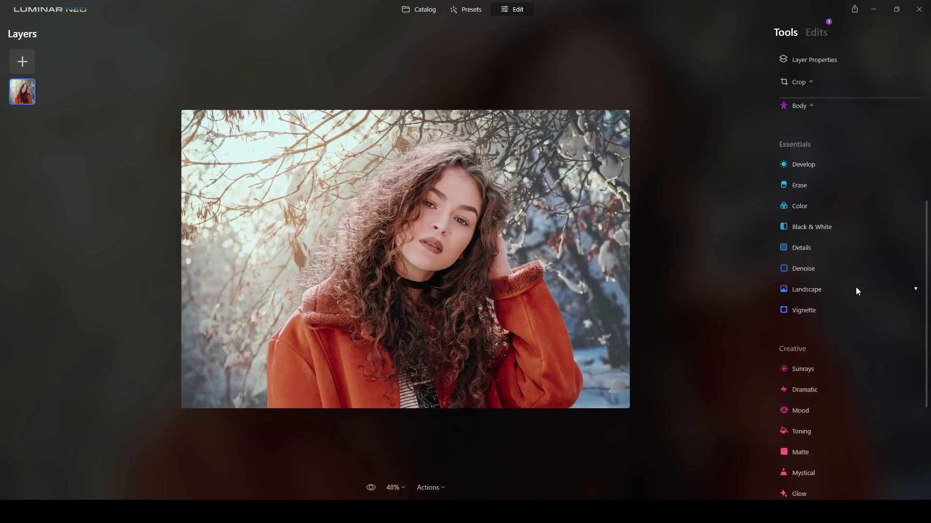
{"action": "scroll", "coordinate": [856, 289], "scroll_direction": "up", "scroll_amount": 2}
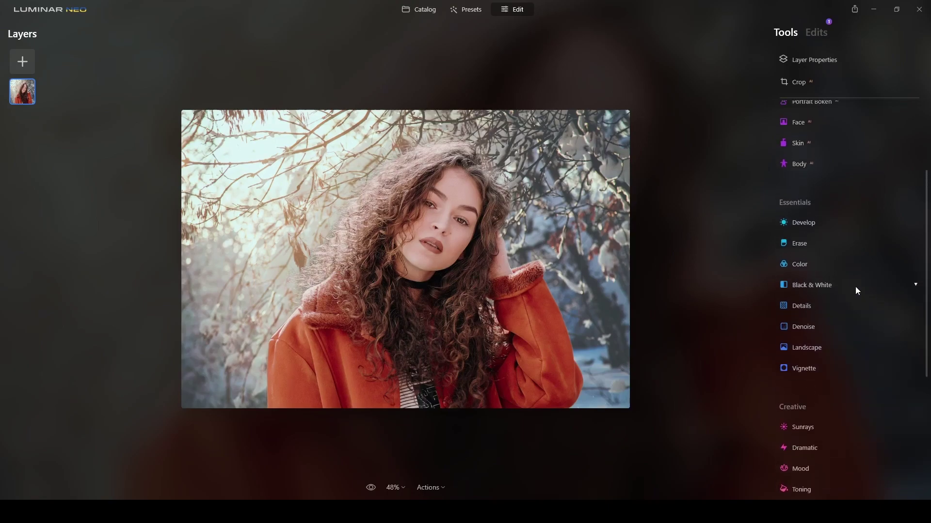
{"action": "scroll", "coordinate": [855, 287], "scroll_direction": "up", "scroll_amount": 4}
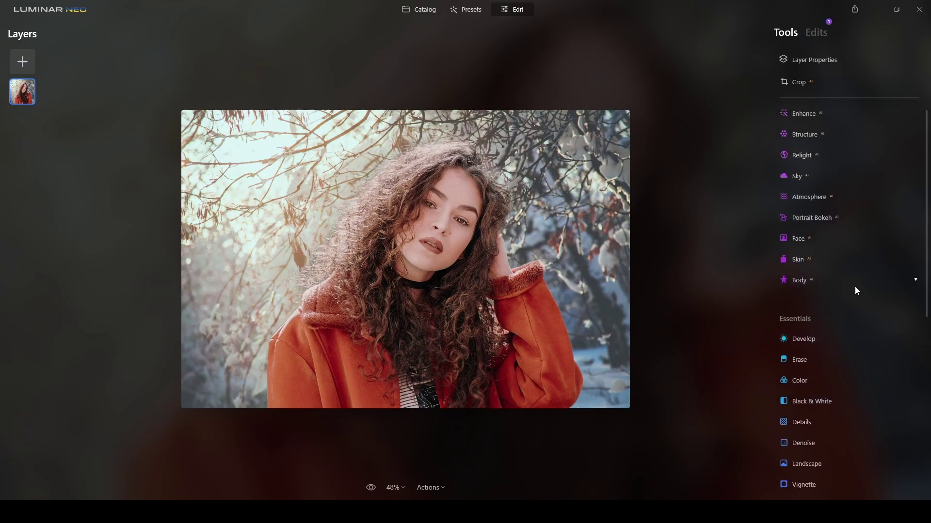
{"action": "scroll", "coordinate": [854, 287], "scroll_direction": "up", "scroll_amount": 1}
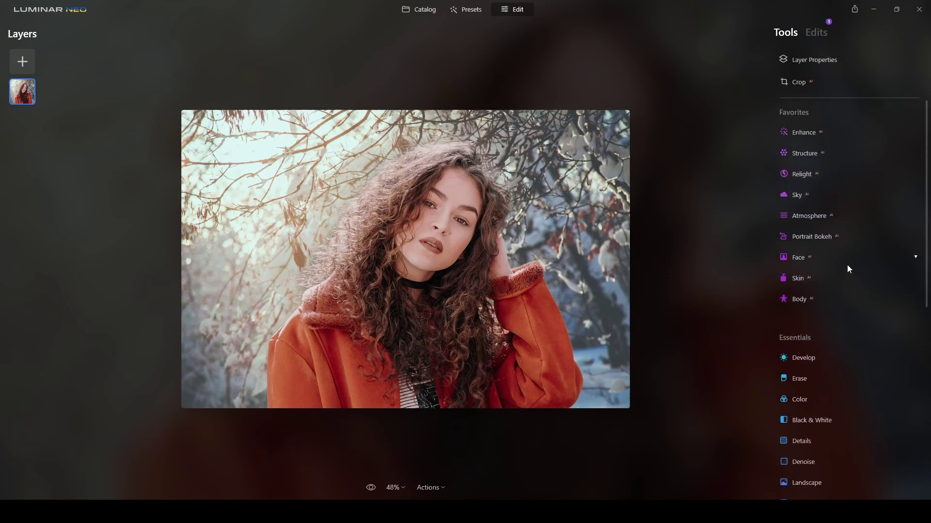
{"action": "scroll", "coordinate": [870, 213], "scroll_direction": "down", "scroll_amount": 8}
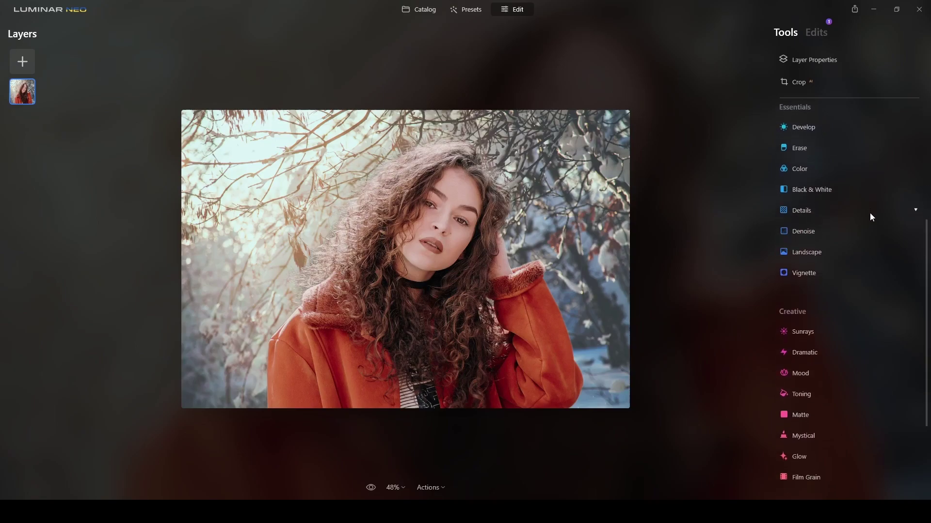
{"action": "scroll", "coordinate": [842, 310], "scroll_direction": "up", "scroll_amount": 8}
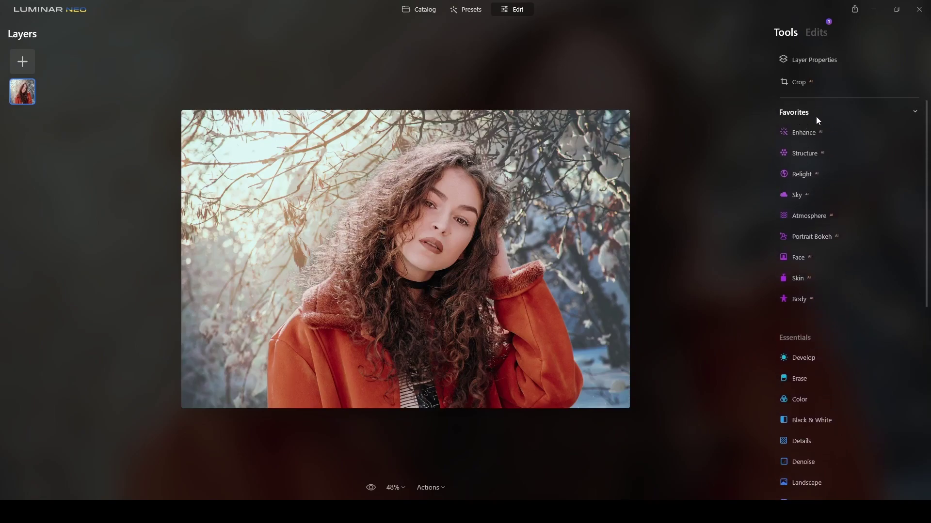
Add Portrait Bokeh with Amount 69 to blur the snowy branches behind the woman
{"action": "left_click", "coordinate": [814, 243]}
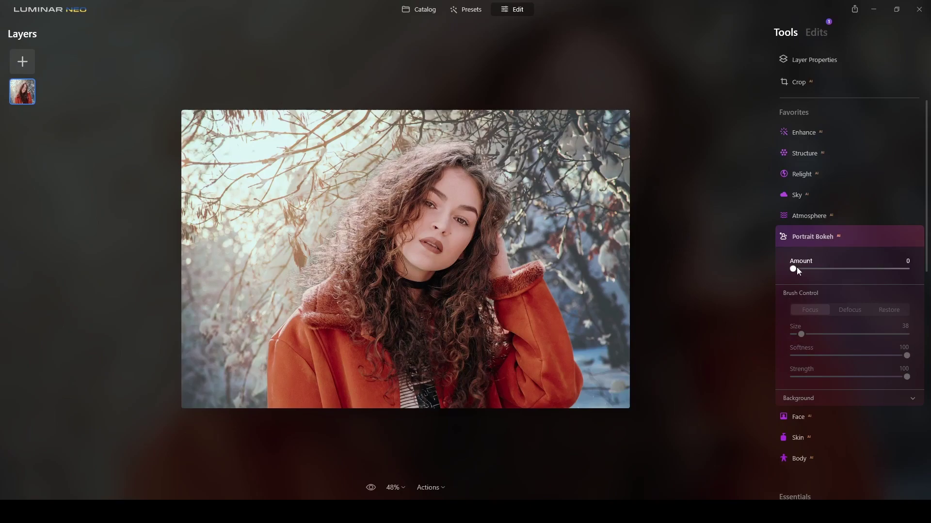
{"action": "left_click_drag", "start_coordinate": [796, 269], "coordinate": [872, 270]}
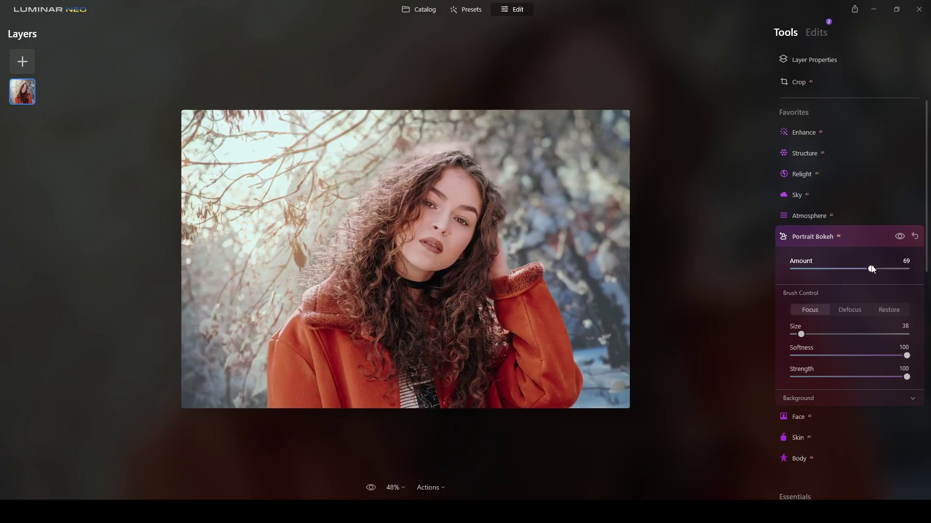